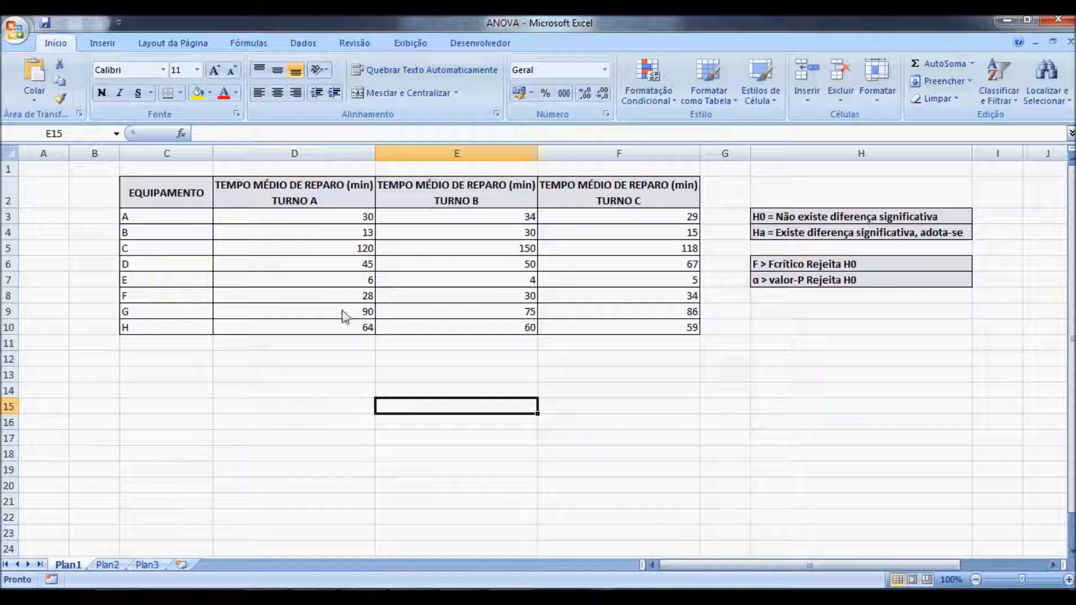
Step: Examine the equipment repair-time table for shifts A, B and C and the hypothesis and H0 rejection rules beside it
{"action": "left_click_drag", "start_coordinate": [165, 218], "coordinate": [189, 341]}
{"action": "left_click", "coordinate": [210, 374]}
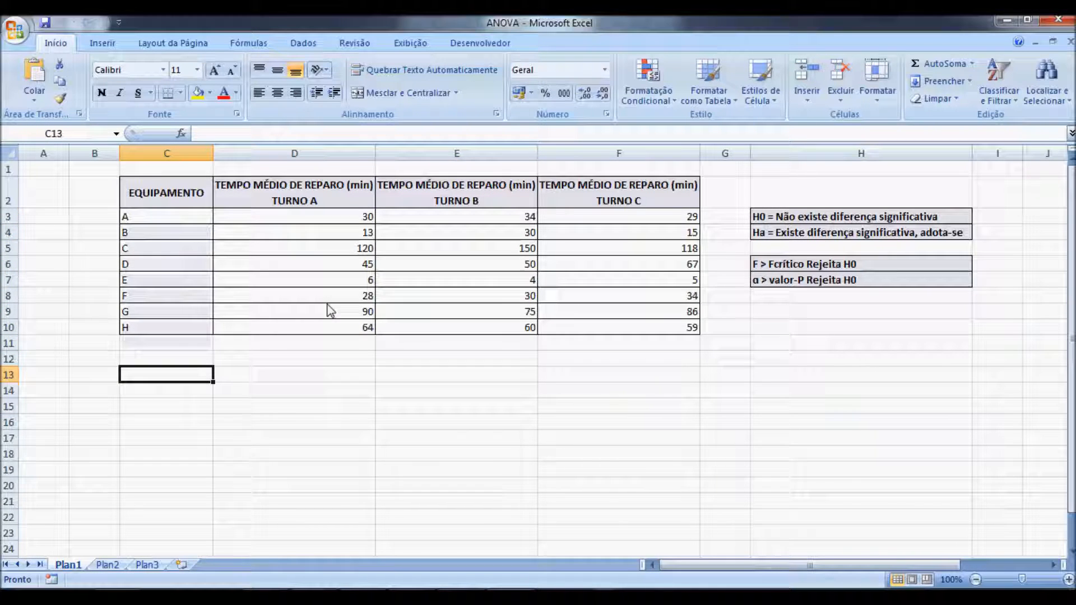
{"action": "left_click", "coordinate": [299, 193]}
{"action": "left_click", "coordinate": [499, 198]}
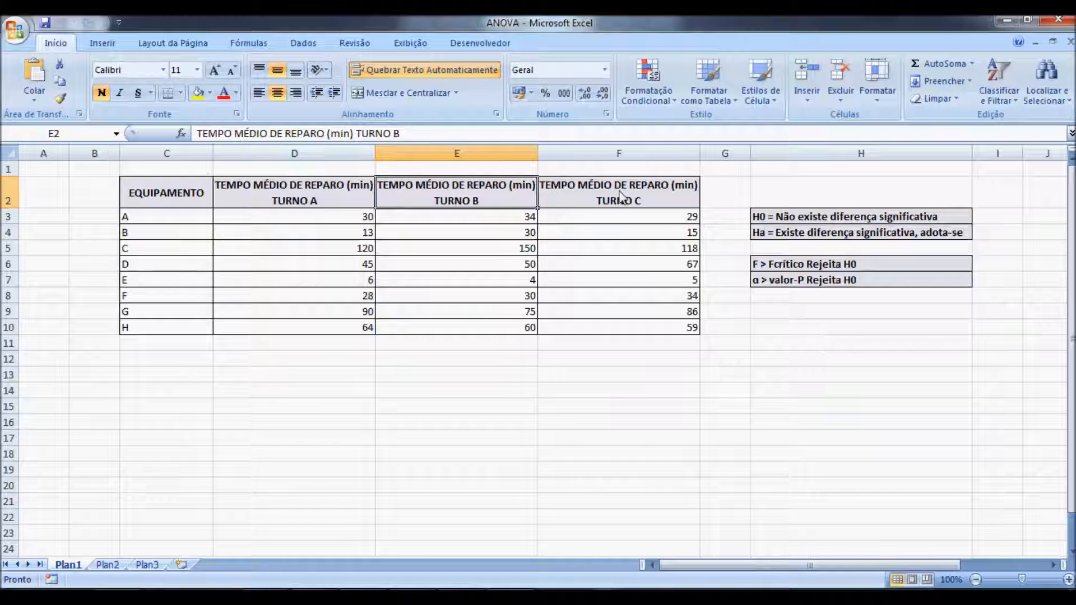
{"action": "left_click", "coordinate": [622, 196]}
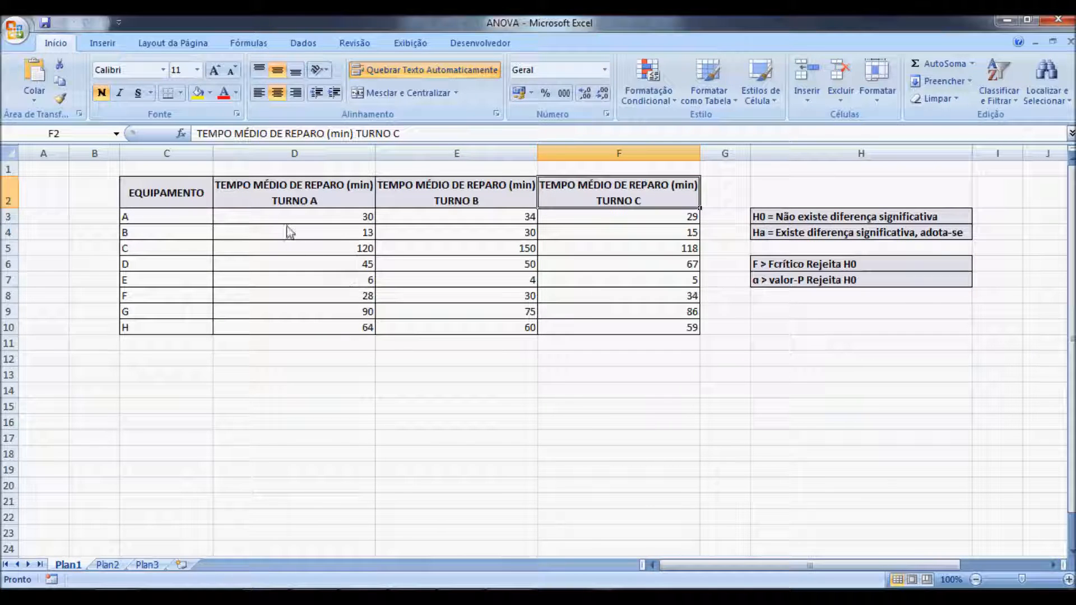
{"action": "left_click", "coordinate": [397, 393]}
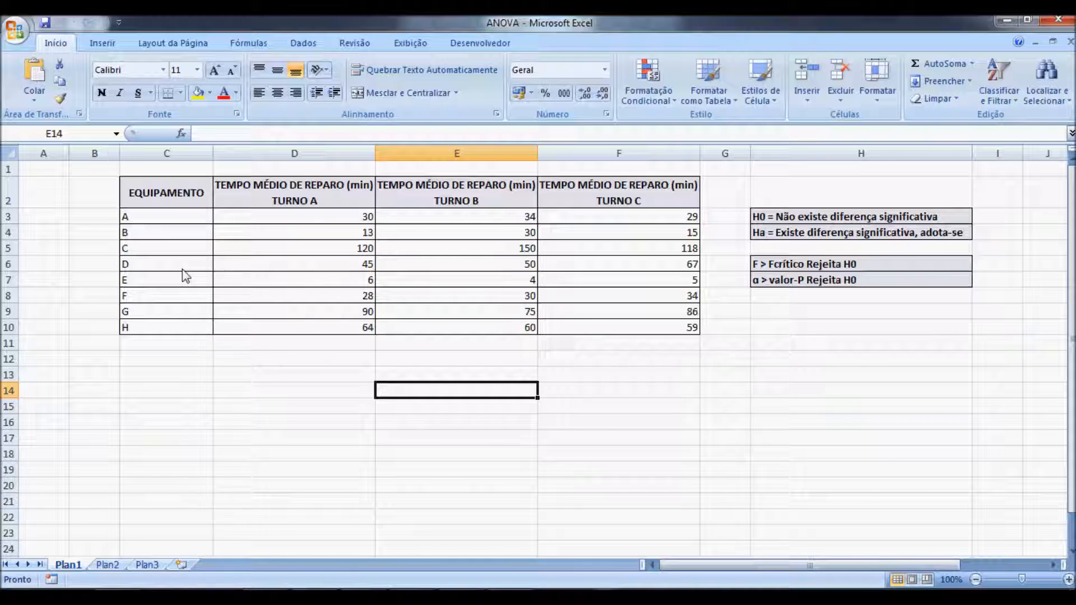
{"action": "left_click", "coordinate": [286, 378]}
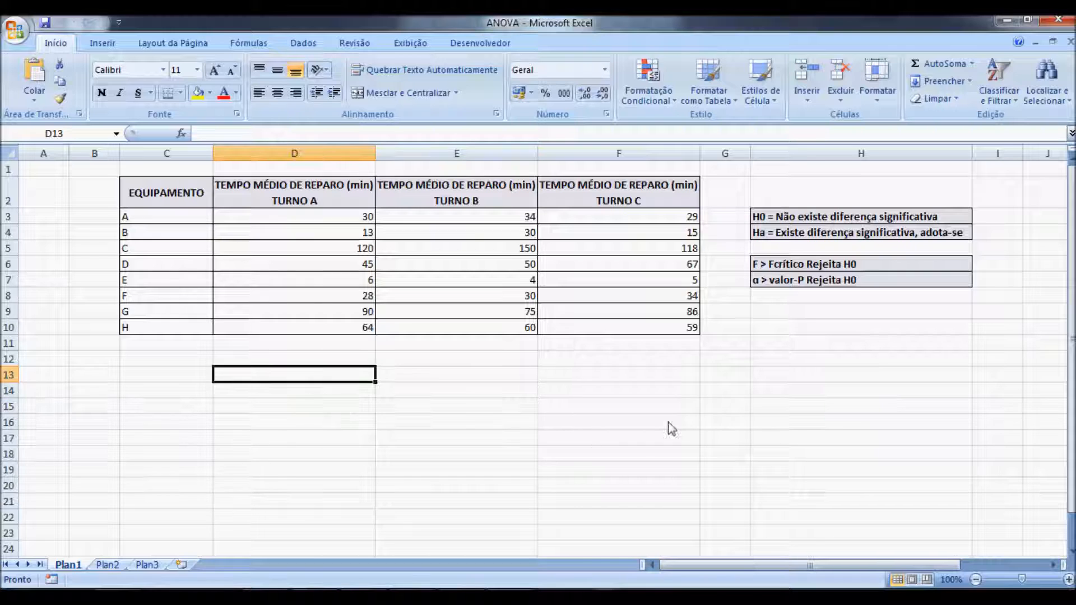
{"action": "left_click", "coordinate": [845, 440]}
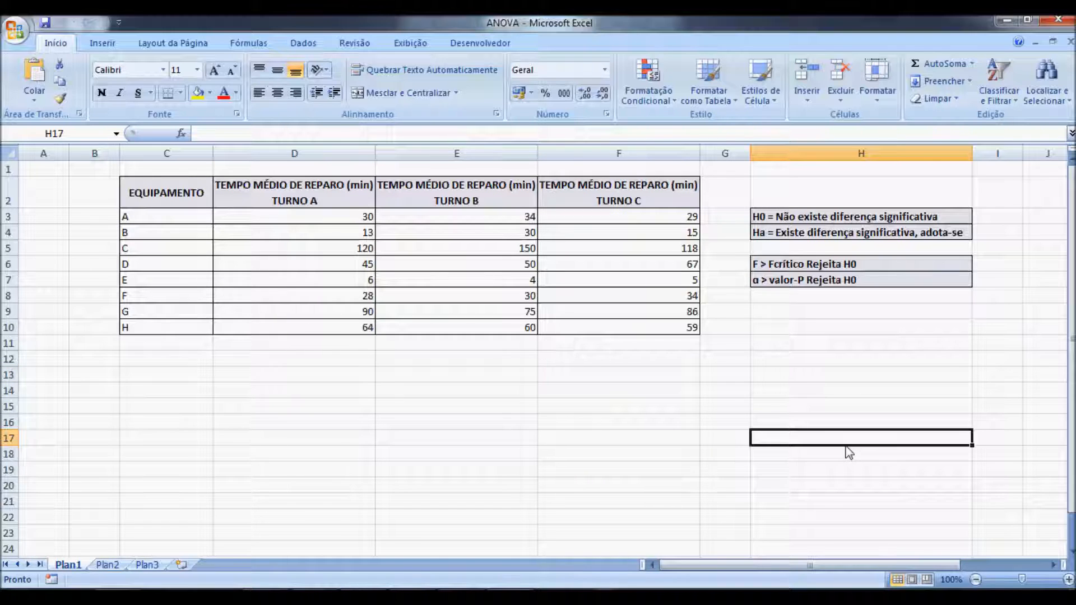
{"action": "left_click", "coordinate": [778, 221]}
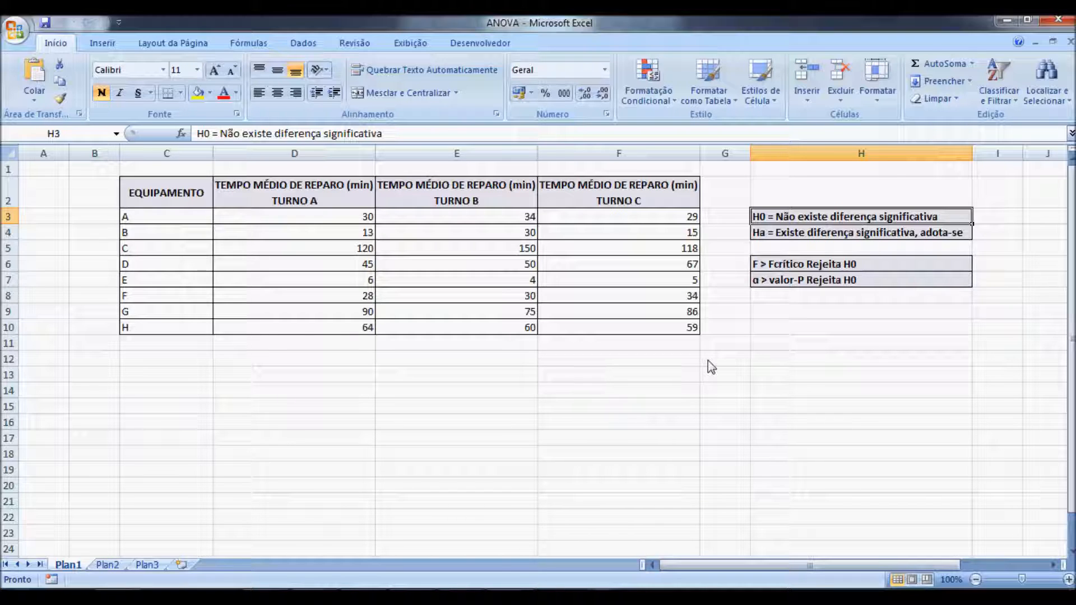
{"action": "left_click", "coordinate": [726, 392]}
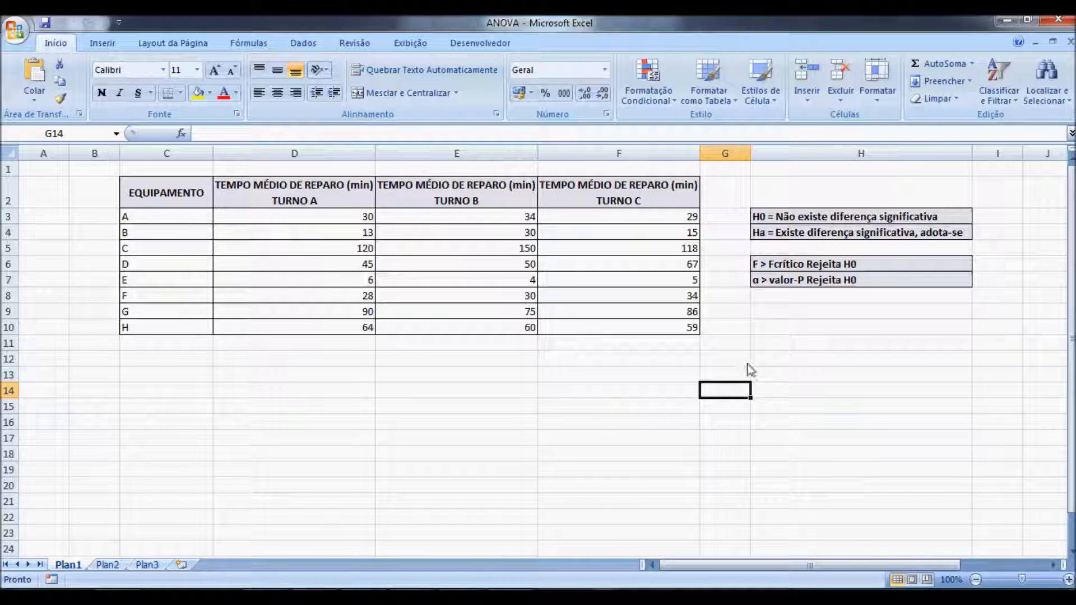
{"action": "left_click", "coordinate": [789, 264]}
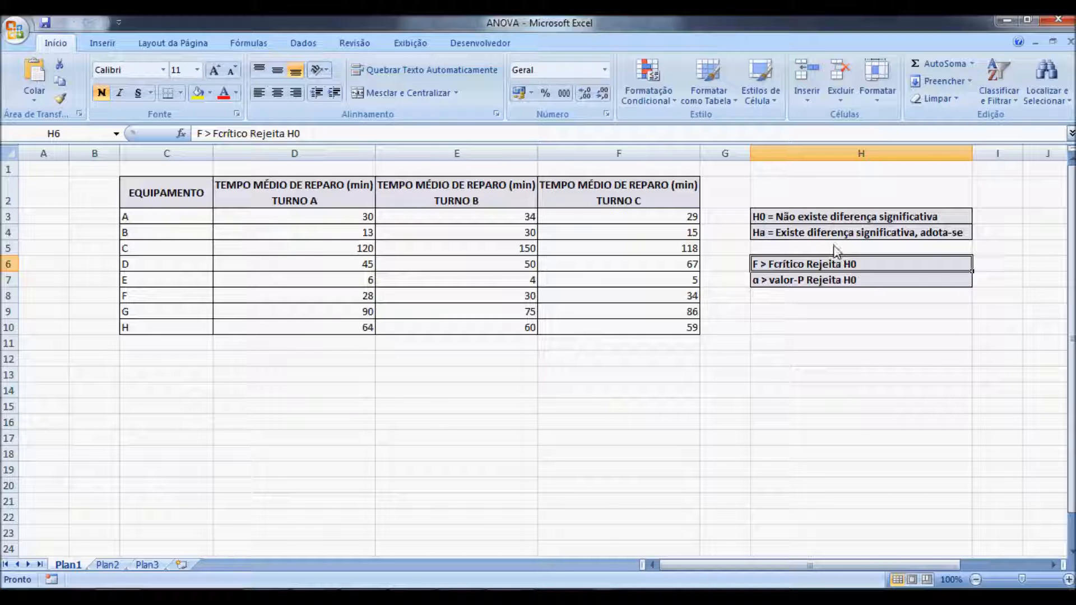
{"action": "left_click", "coordinate": [798, 341]}
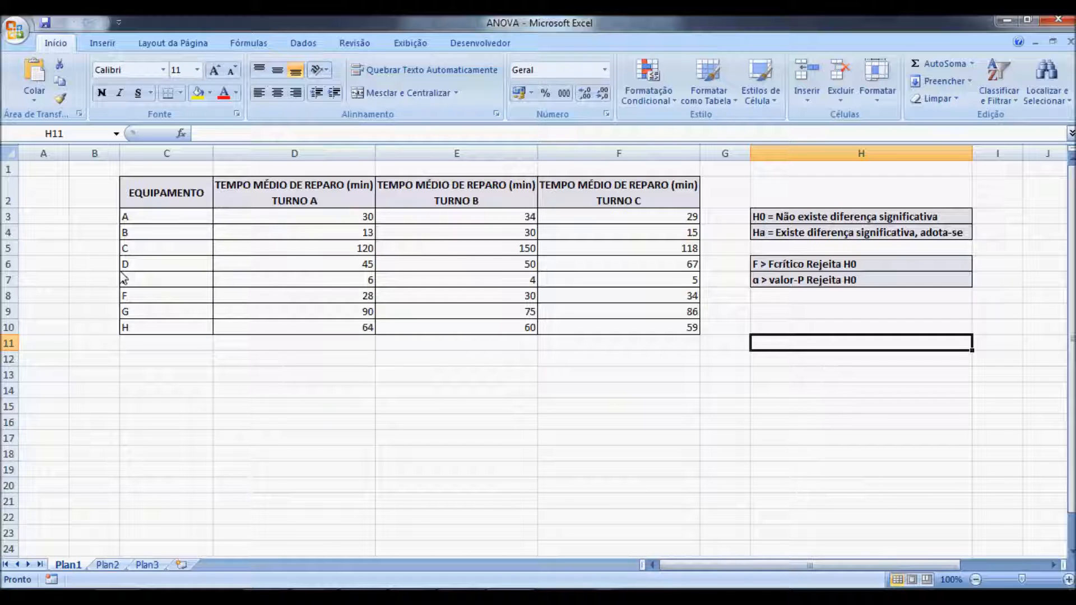
Step: Check the Ferramentas de Análise entry among the add-ins in the program options, and close the options
{"action": "left_click", "coordinate": [10, 28]}
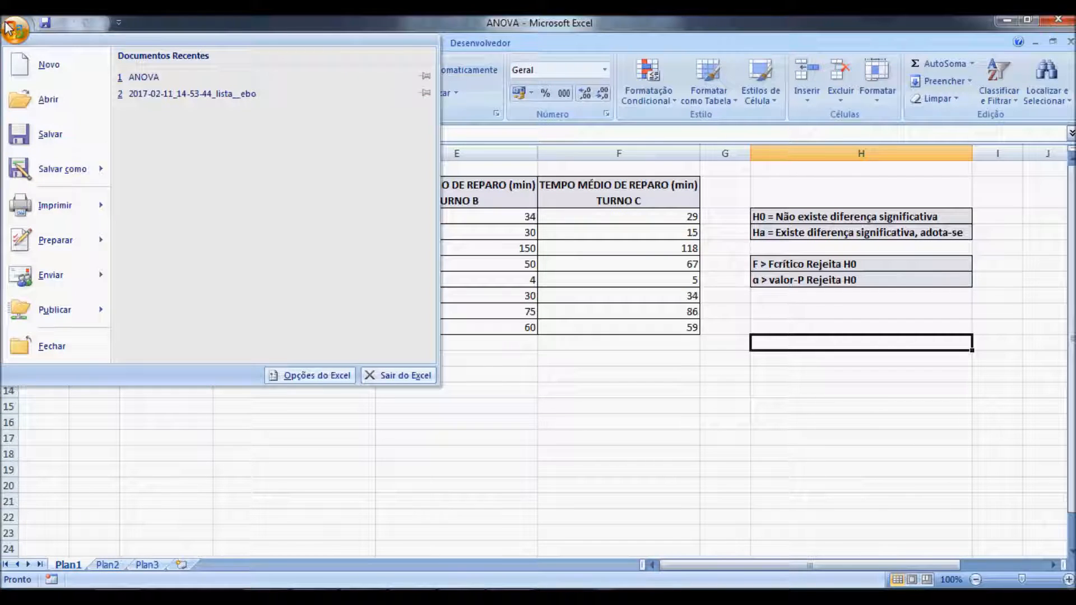
{"action": "left_click", "coordinate": [295, 380]}
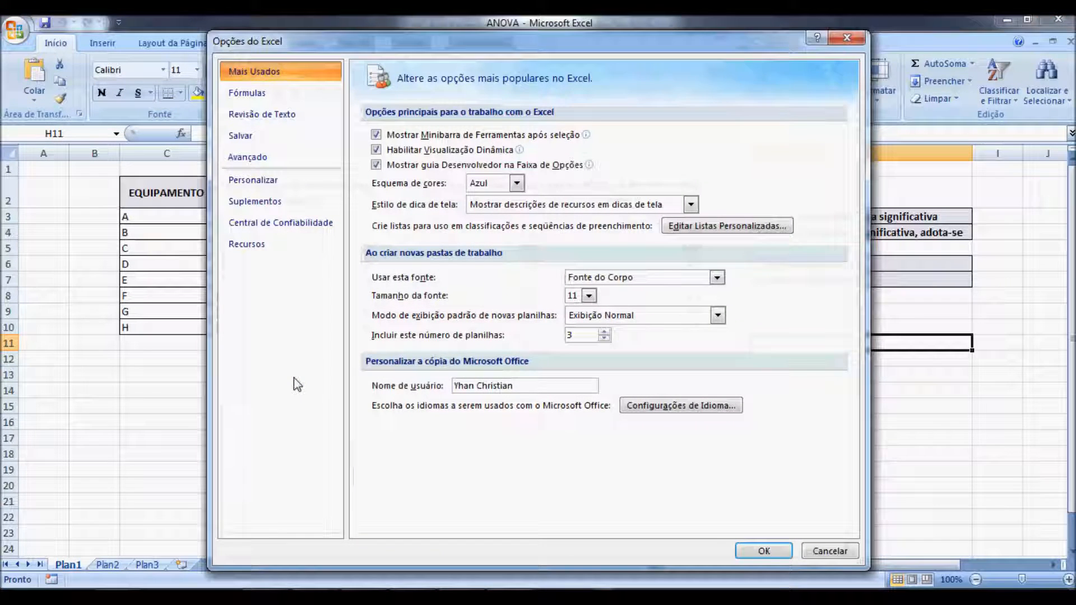
{"action": "left_click", "coordinate": [276, 203]}
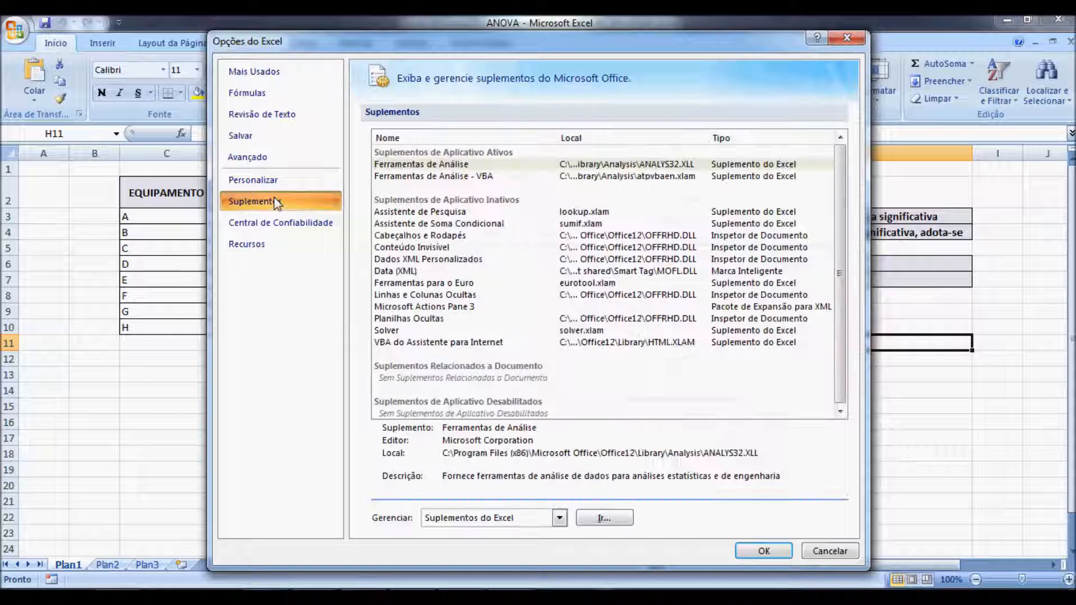
{"action": "left_click", "coordinate": [403, 165]}
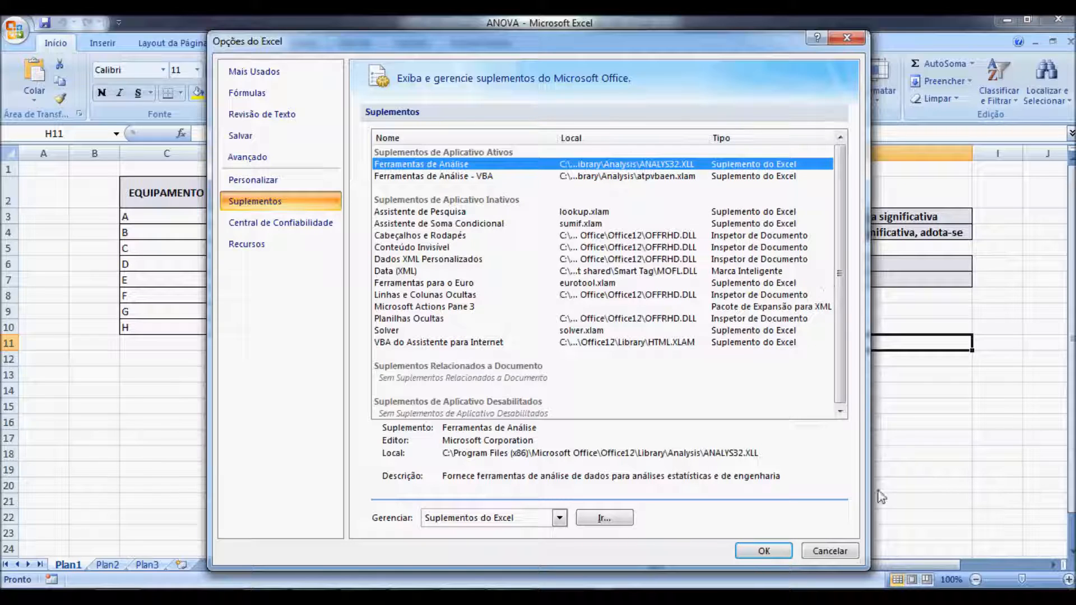
{"action": "left_click", "coordinate": [764, 551]}
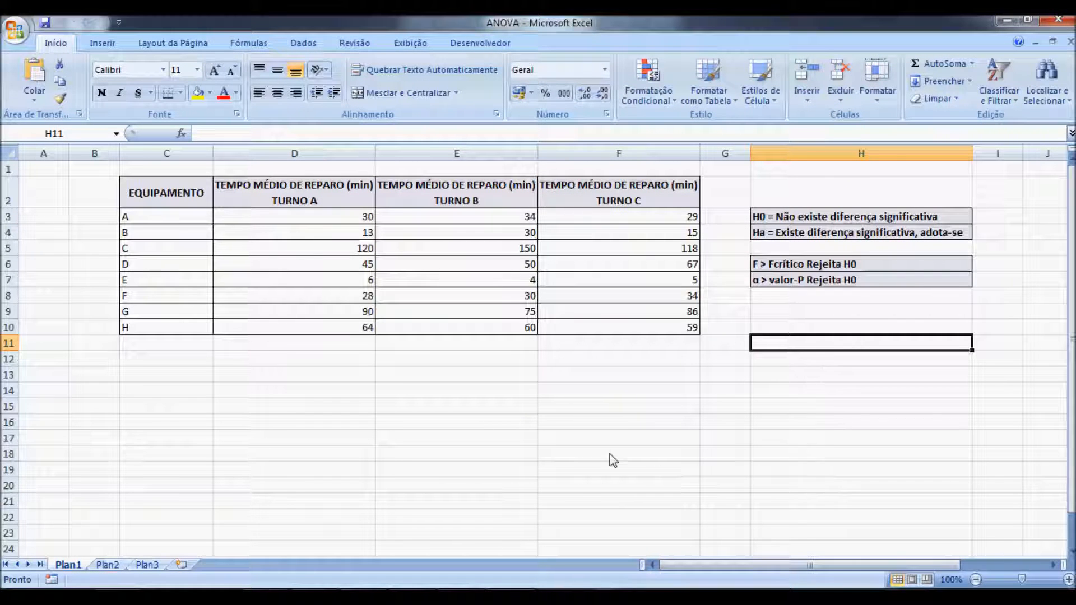
Step: Start the "Anova: fator único" tool from the data analysis tools
{"action": "left_click", "coordinate": [297, 45]}
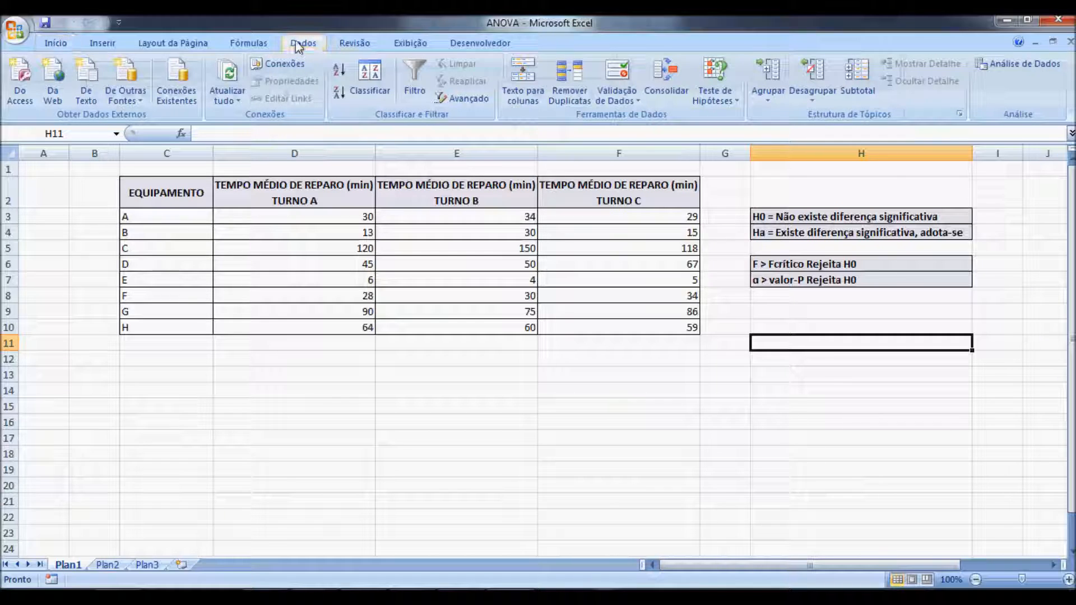
{"action": "left_click", "coordinate": [990, 73]}
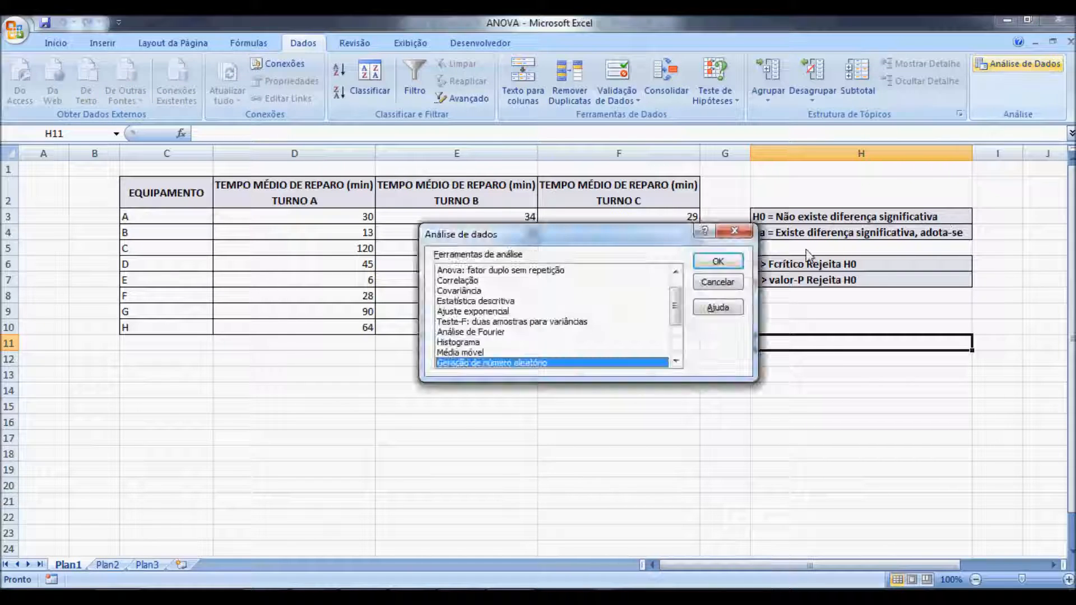
{"action": "left_click_drag", "start_coordinate": [676, 302], "coordinate": [677, 329]}
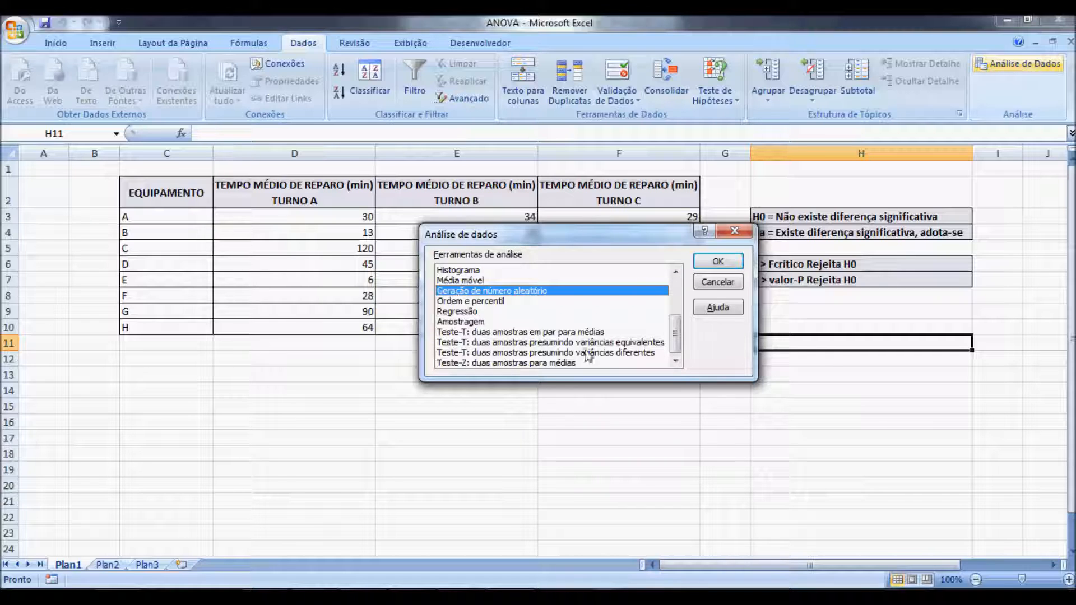
{"action": "left_click", "coordinate": [675, 271]}
{"action": "left_click", "coordinate": [675, 272]}
{"action": "left_click", "coordinate": [675, 272]}
{"action": "left_click", "coordinate": [675, 272]}
{"action": "left_click", "coordinate": [675, 272]}
{"action": "left_click", "coordinate": [676, 272]}
{"action": "left_click", "coordinate": [676, 272]}
{"action": "left_click", "coordinate": [676, 272]}
{"action": "left_click", "coordinate": [675, 272]}
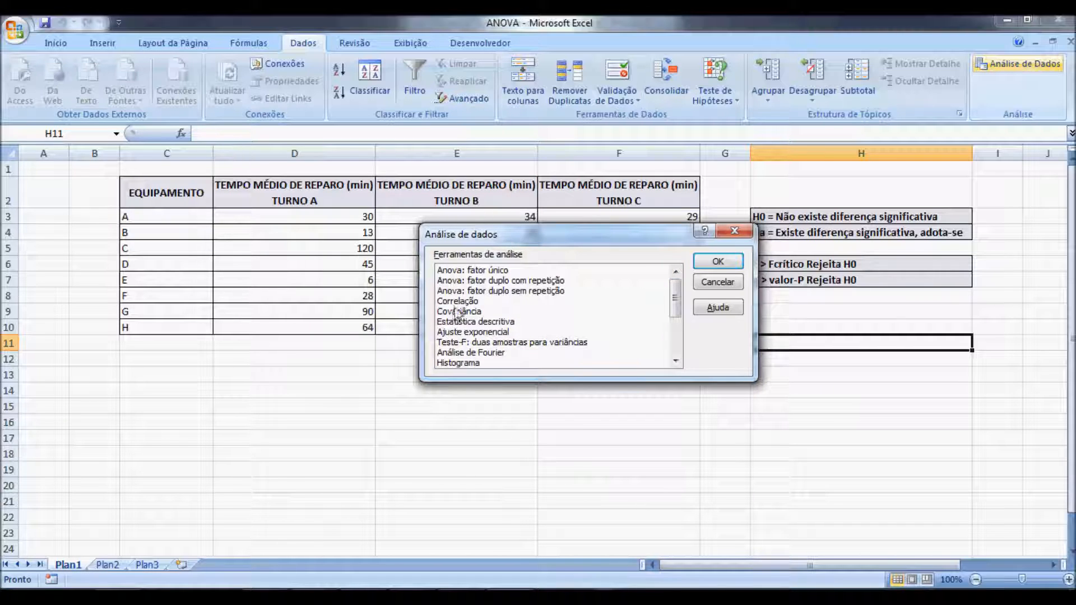
{"action": "left_click", "coordinate": [455, 271]}
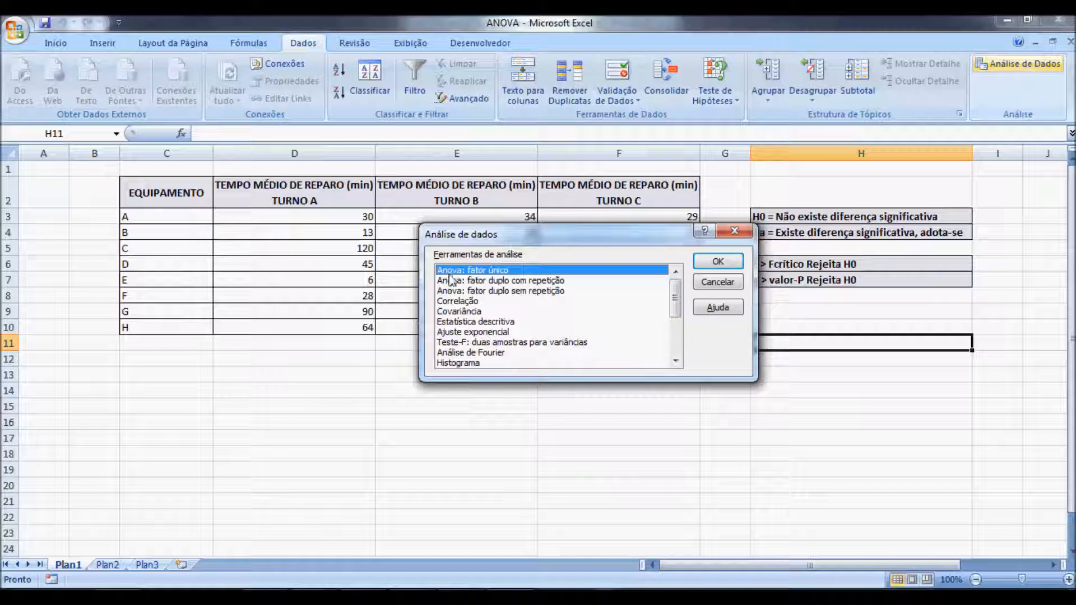
{"action": "left_click", "coordinate": [726, 265]}
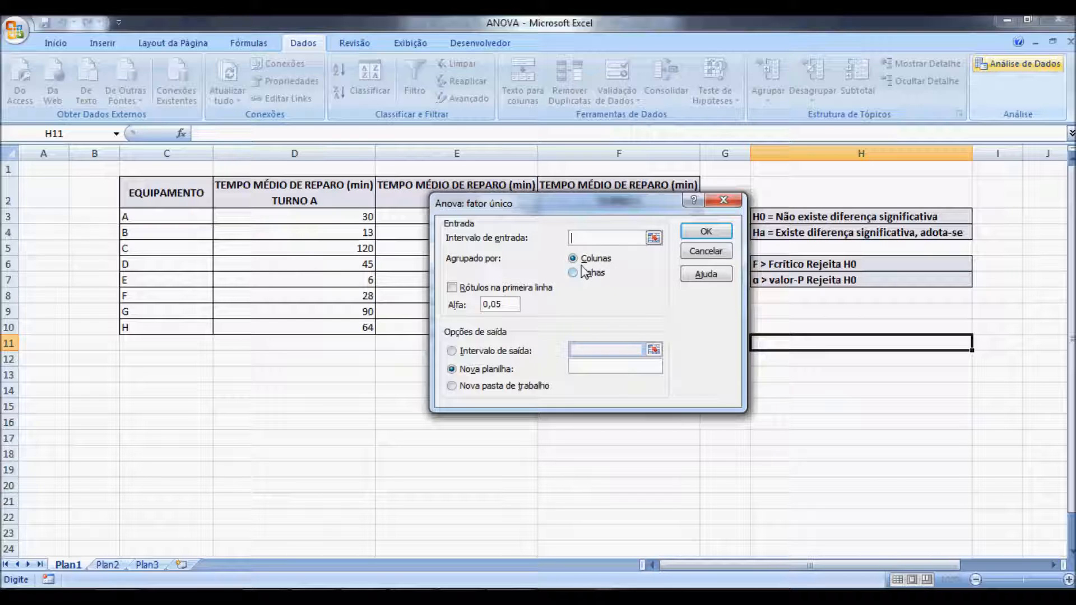
Step: Run the single-factor ANOVA on input range $D$3:$F$10, placing the output on the same sheet at $C$13
{"action": "left_click_drag", "start_coordinate": [277, 218], "coordinate": [592, 329]}
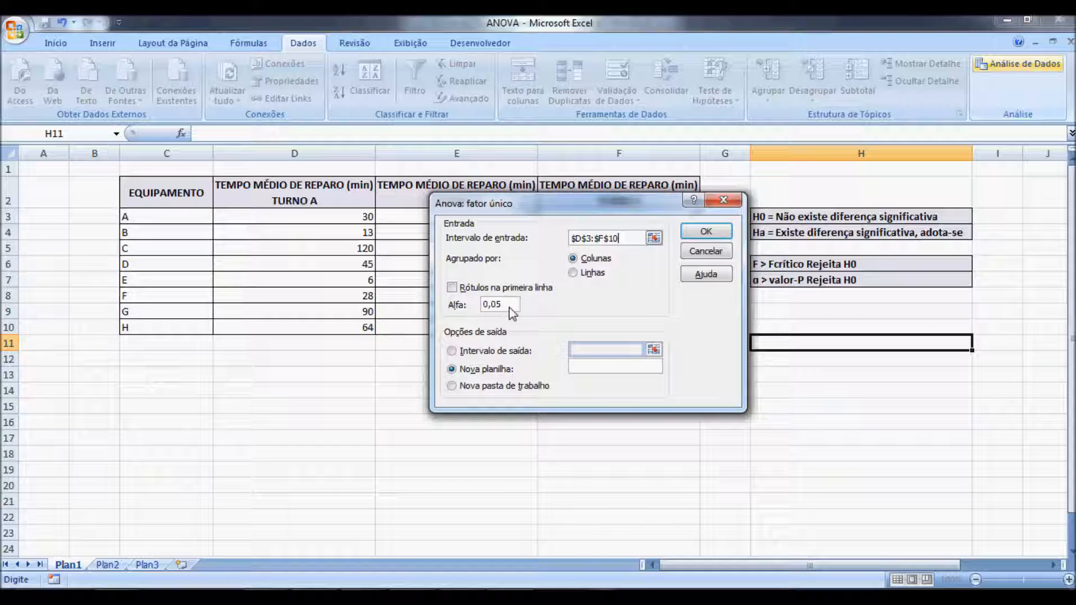
{"action": "left_click", "coordinate": [461, 353]}
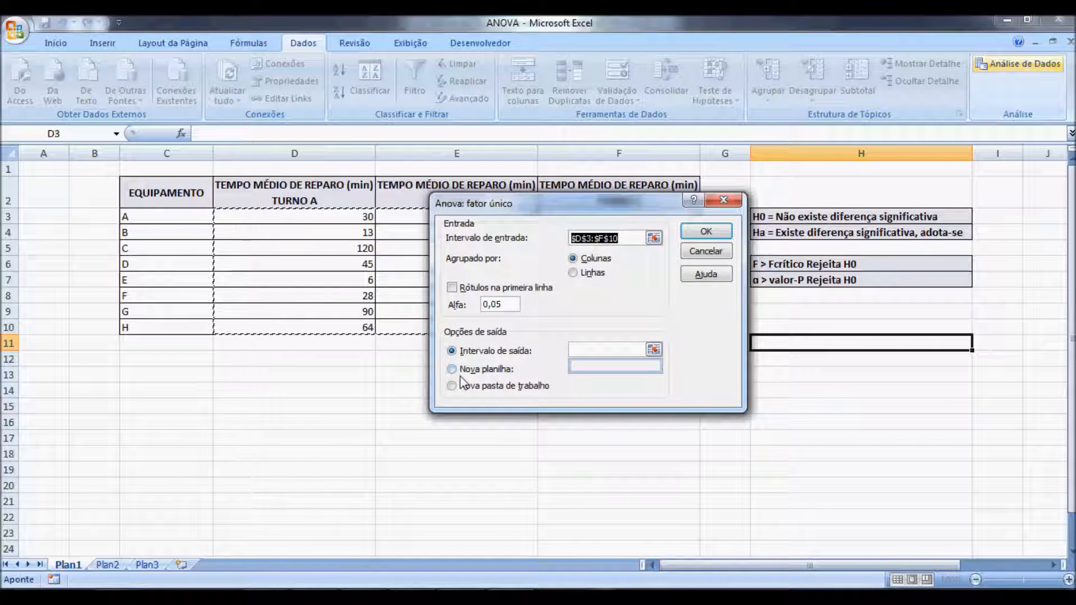
{"action": "left_click", "coordinate": [583, 350]}
{"action": "left_click", "coordinate": [162, 381]}
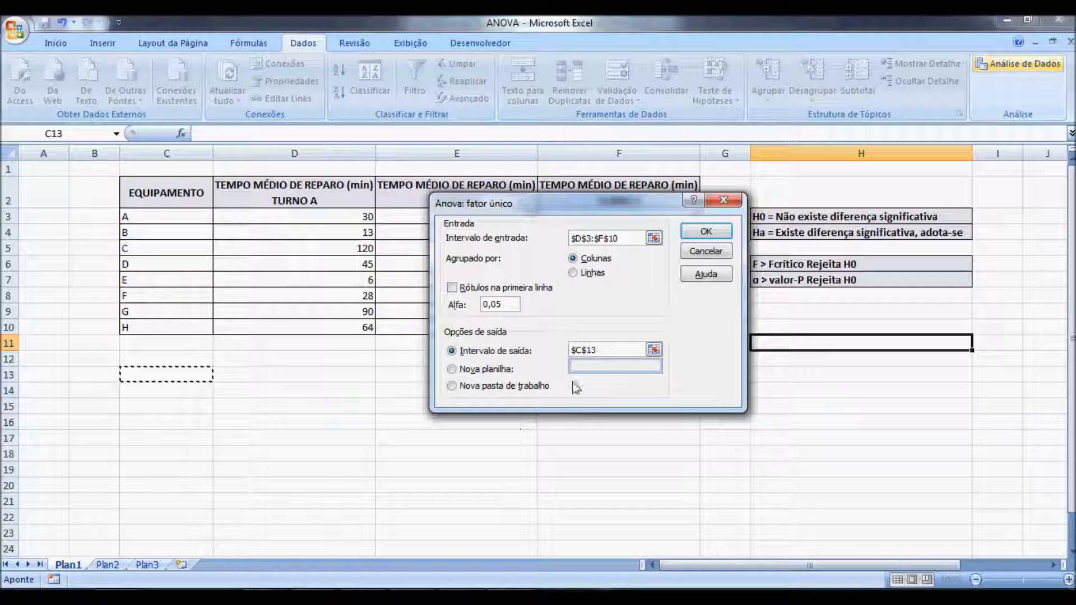
{"action": "left_click", "coordinate": [707, 232]}
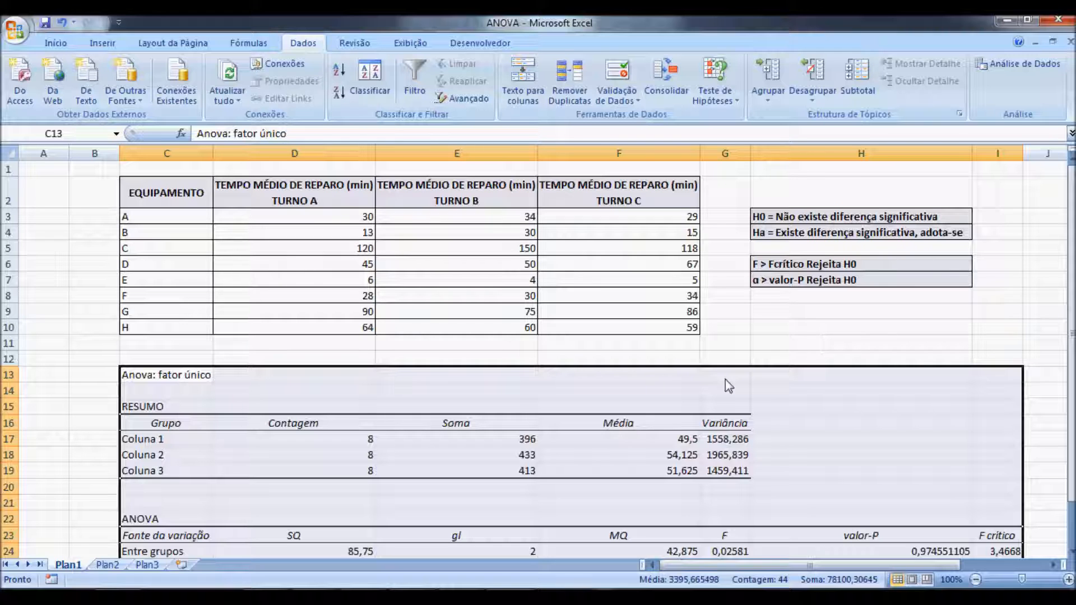
Step: Compare F with F crítico and check valor-P in the ANOVA results against the H0 rejection rules in H6 and H7
{"action": "left_click_drag", "start_coordinate": [1071, 428], "coordinate": [1071, 440]}
{"action": "left_click", "coordinate": [807, 199]}
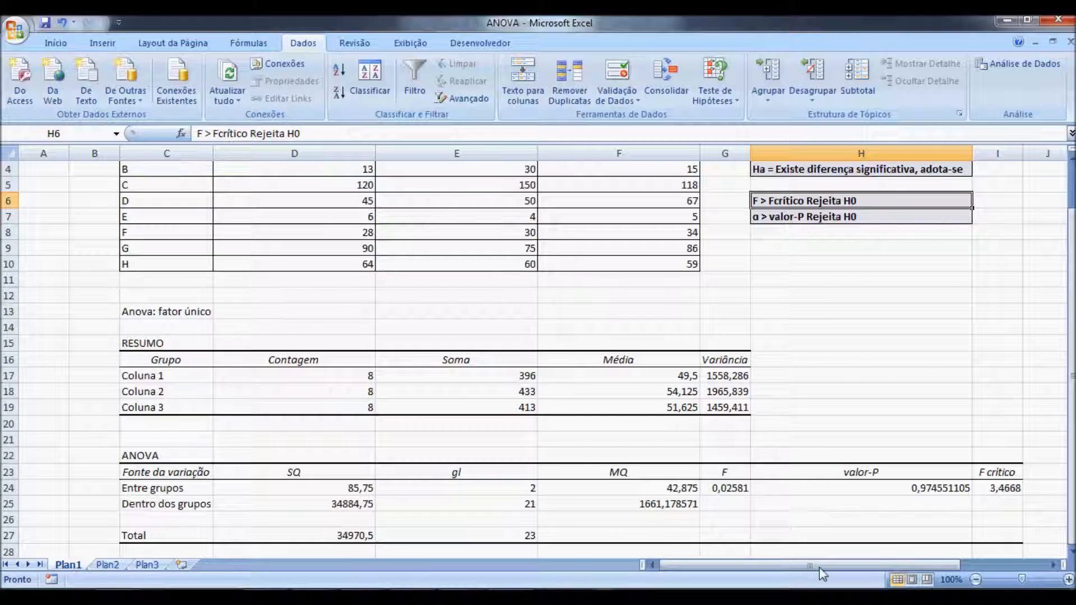
{"action": "left_click", "coordinate": [733, 491]}
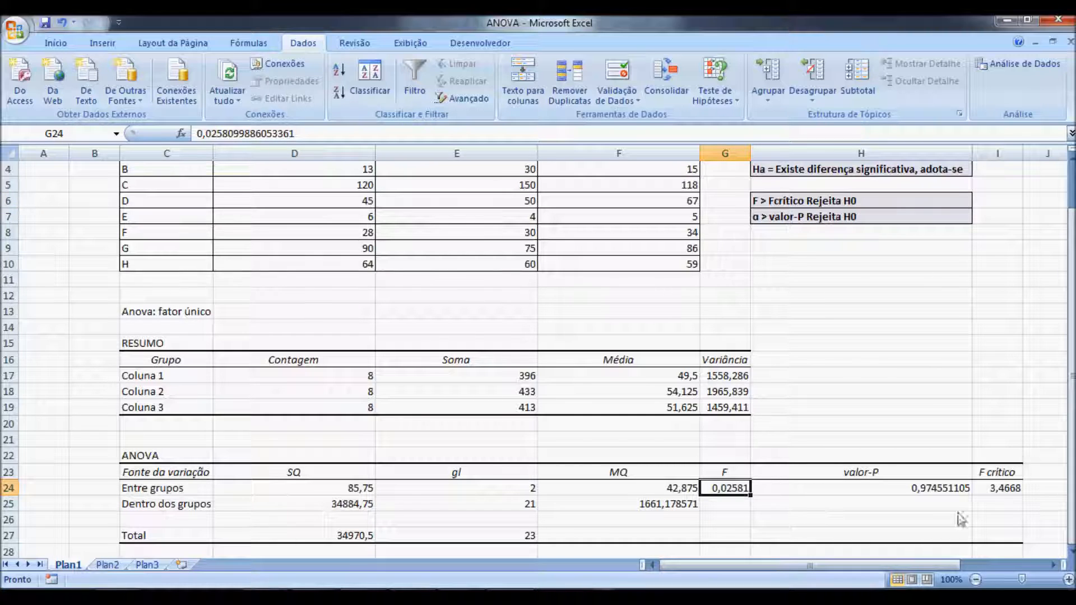
{"action": "left_click", "coordinate": [1008, 494]}
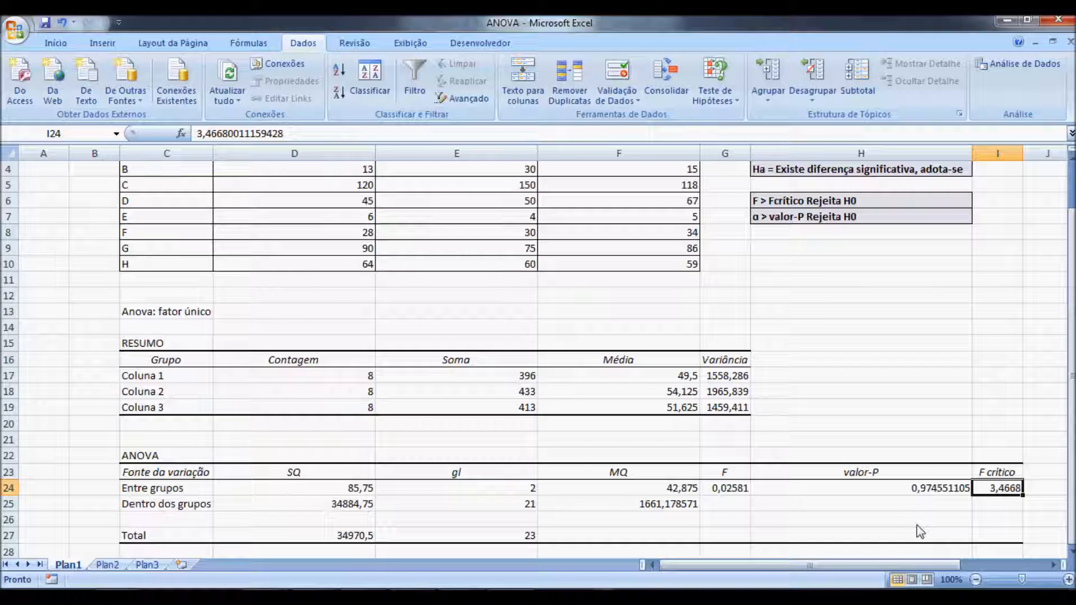
{"action": "double_click", "coordinate": [876, 492]}
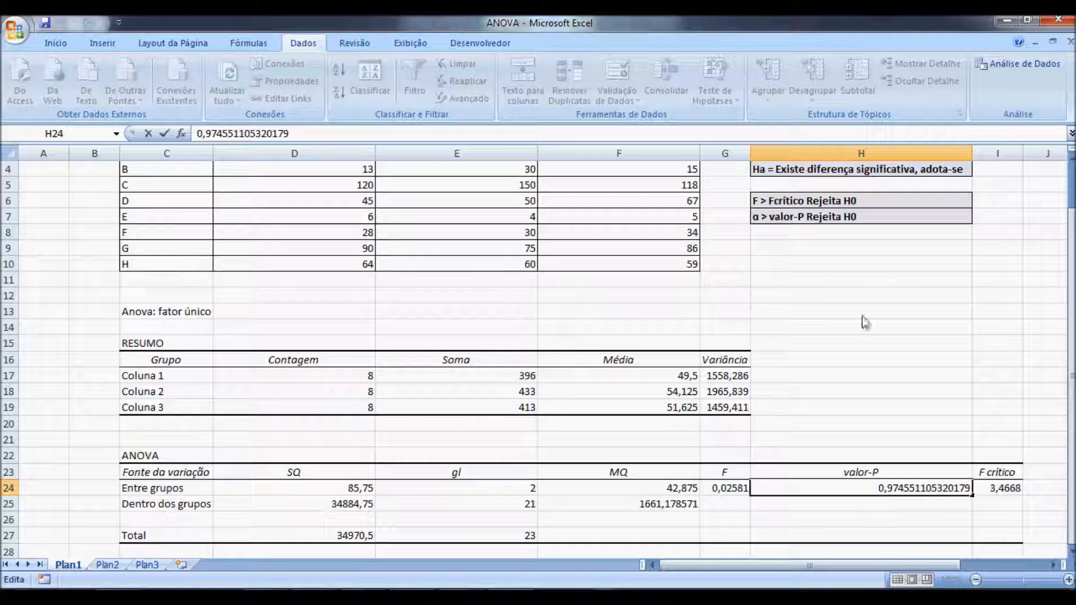
{"action": "left_click", "coordinate": [757, 221]}
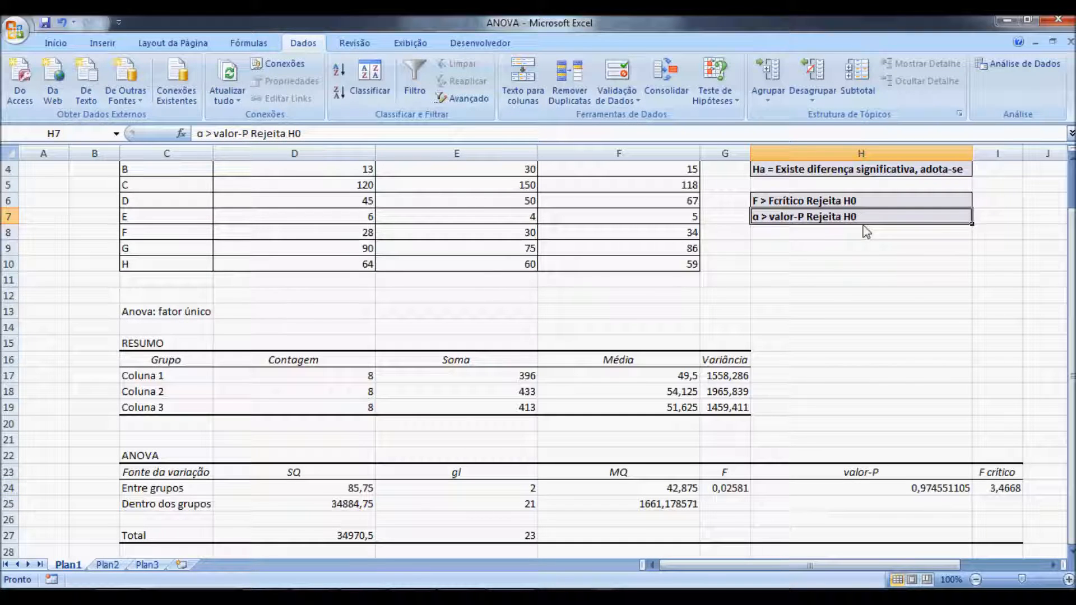
{"action": "left_click", "coordinate": [888, 492]}
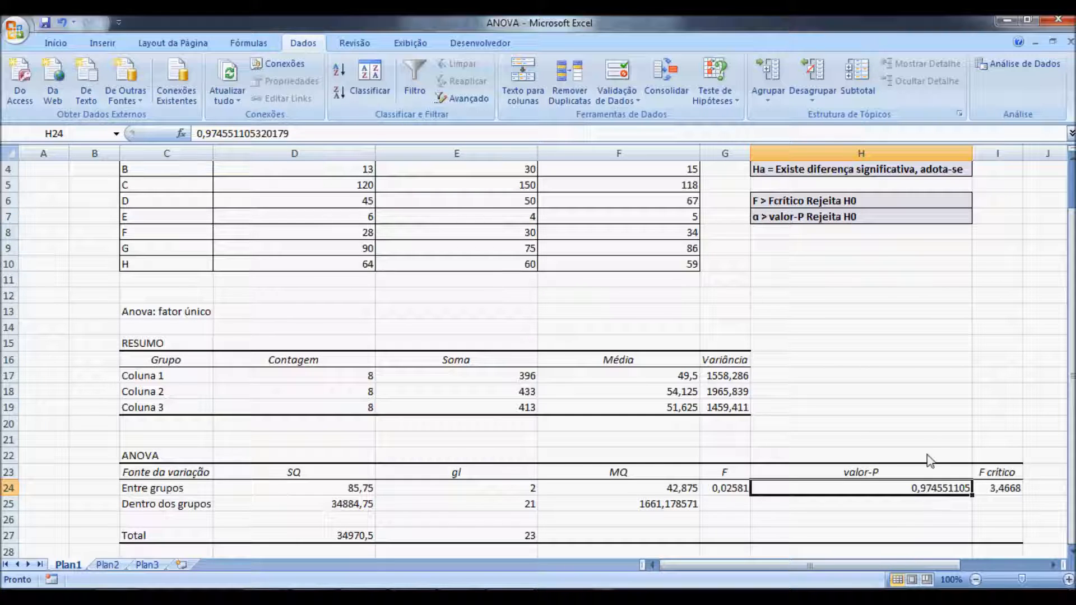
{"action": "left_click_drag", "start_coordinate": [1071, 444], "coordinate": [1072, 392]}
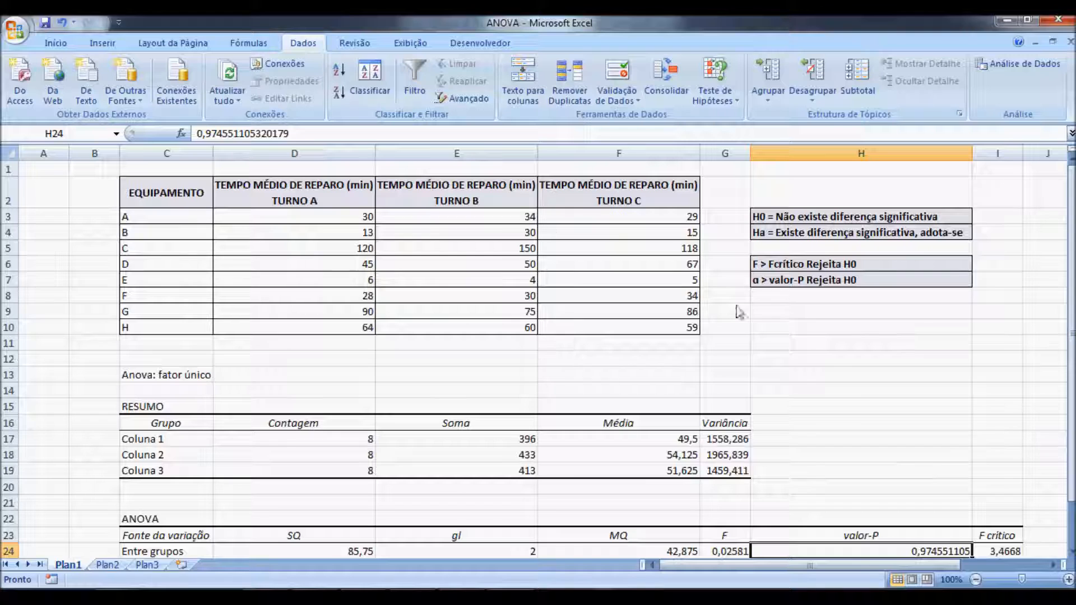